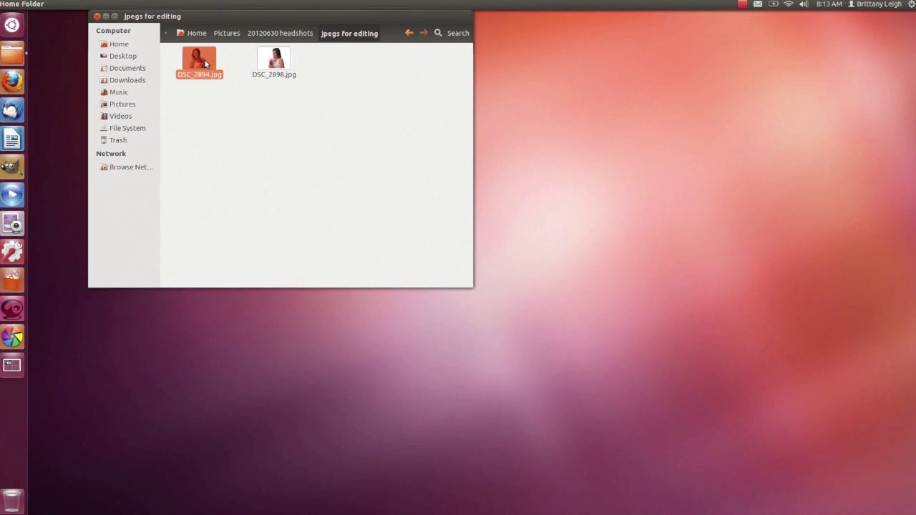
# Open DSC_2894.jpg (4288×2848, single Background layer) in GIMP from the file manager.
pyautogui.moveTo(204, 60); pyautogui.dragTo(12, 166)
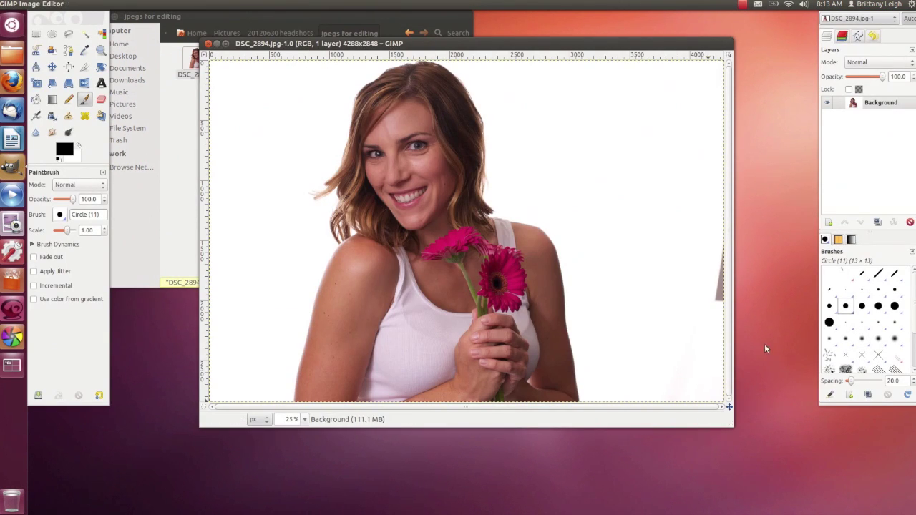
pyautogui.moveTo(140, 10)
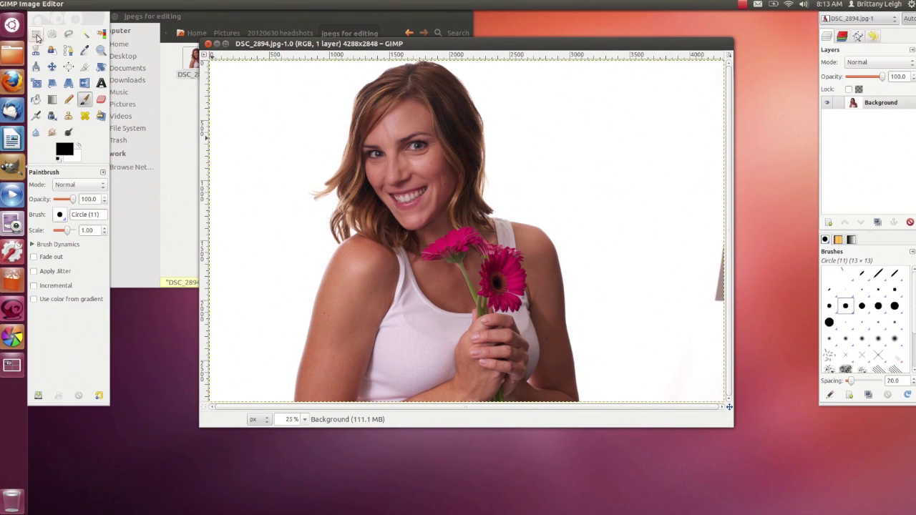
pyautogui.click(86, 36)
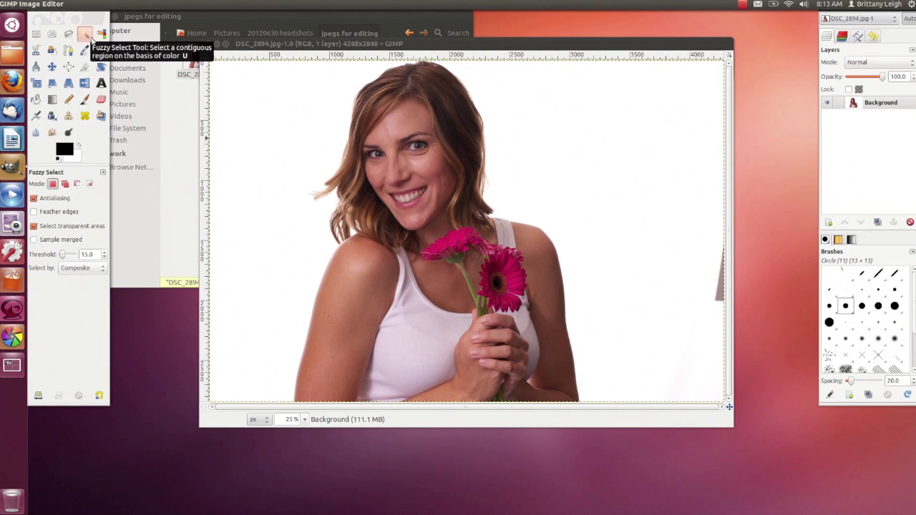
pyautogui.click(445, 241)
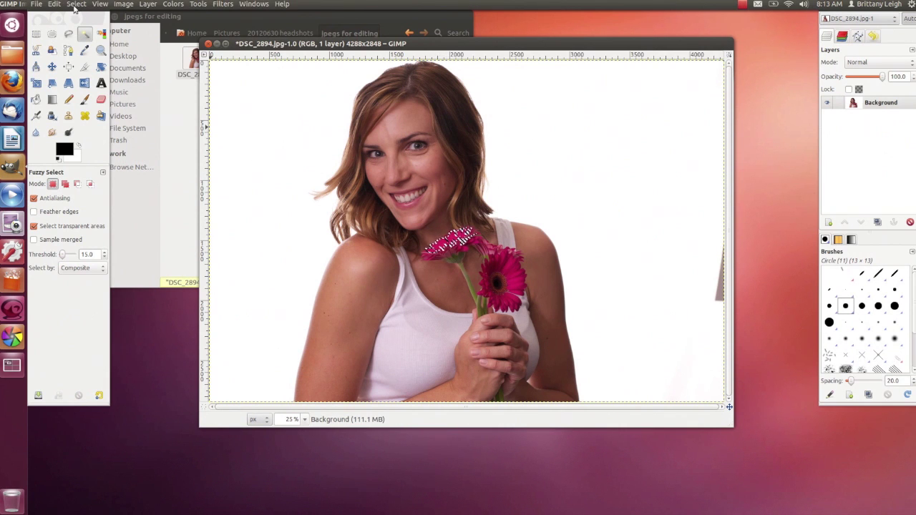
pyautogui.click(54, 4)
pyautogui.click(60, 18)
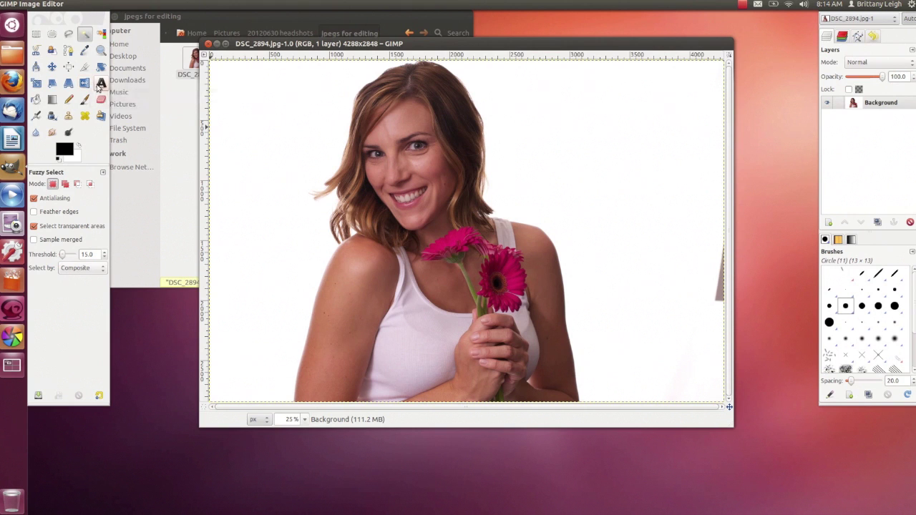
# Clone white background at scale 10 over the grey smear at the right edge.
pyautogui.click(68, 116)
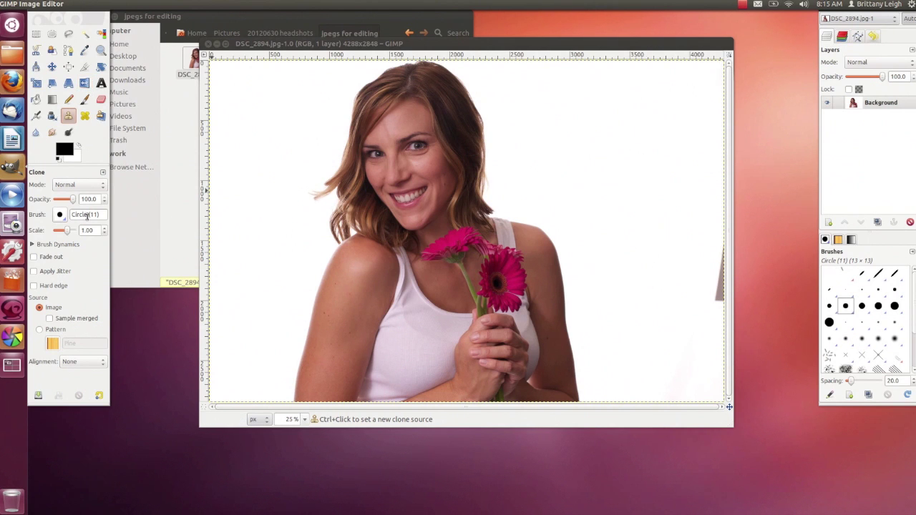
pyautogui.moveTo(67, 231); pyautogui.dragTo(79, 231)
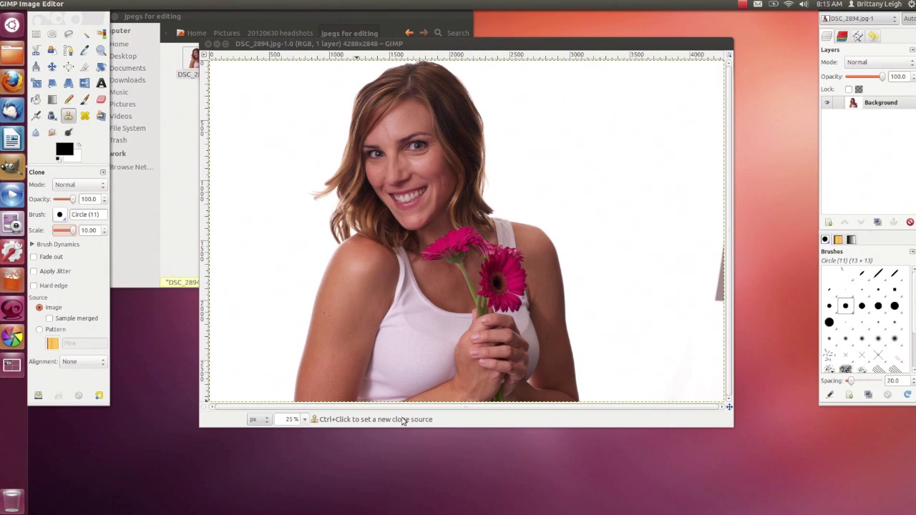
pyautogui.keyDown('ctrl'); pyautogui.click(701, 226); pyautogui.keyUp('ctrl')
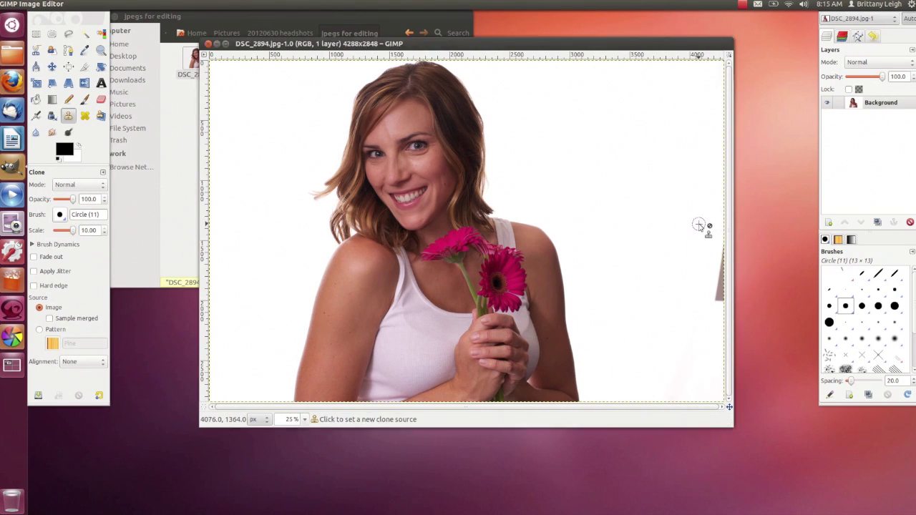
pyautogui.moveTo(716, 232)
pyautogui.mouseDown()
pyautogui.moveTo(716, 299)
pyautogui.moveTo(720, 231)
pyautogui.mouseUp()
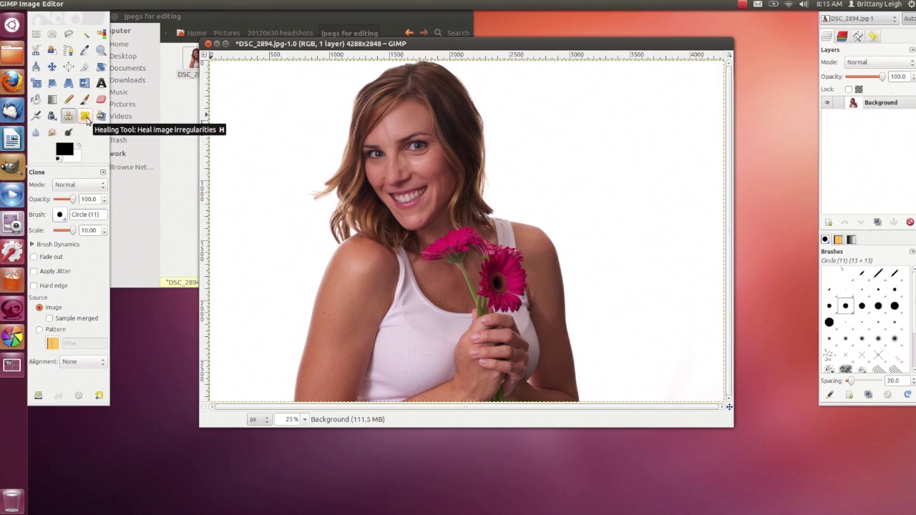
# Heal facial blemishes at brush scale about 8, using forehead skin as the source.
pyautogui.click(85, 117)
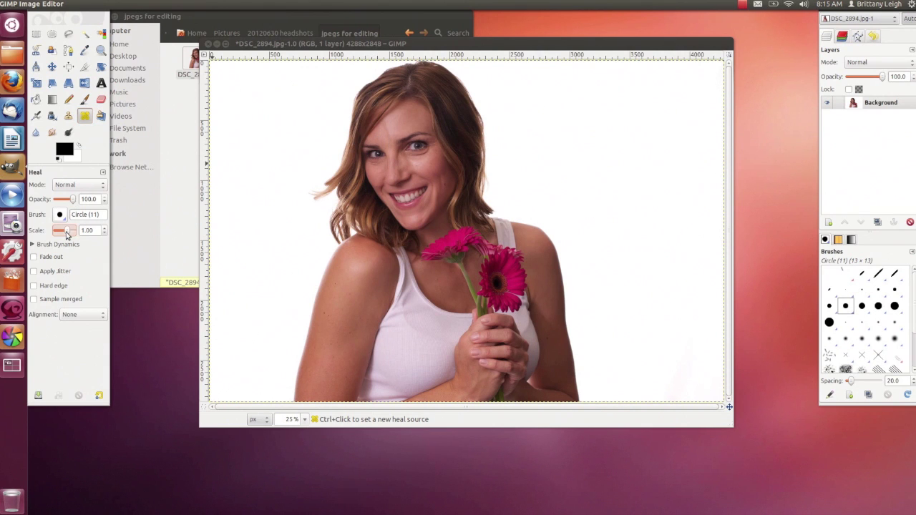
pyautogui.moveTo(66, 235); pyautogui.dragTo(74, 234)
pyautogui.moveTo(75, 234); pyautogui.dragTo(74, 233)
pyautogui.keyDown('ctrl'); pyautogui.click(395, 120); pyautogui.keyUp('ctrl')
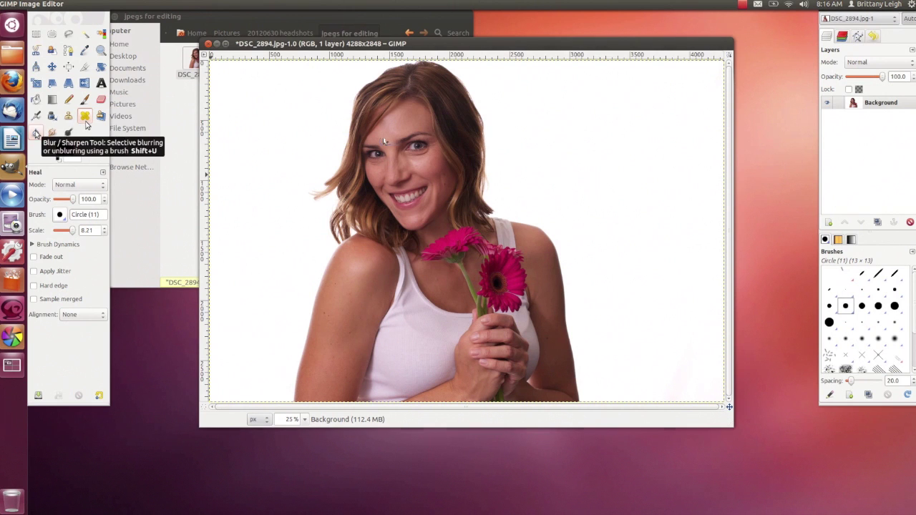
# Select the Dodge/Burn tool, left on Dodge, Midtones, exposure 50.
pyautogui.click(36, 133)
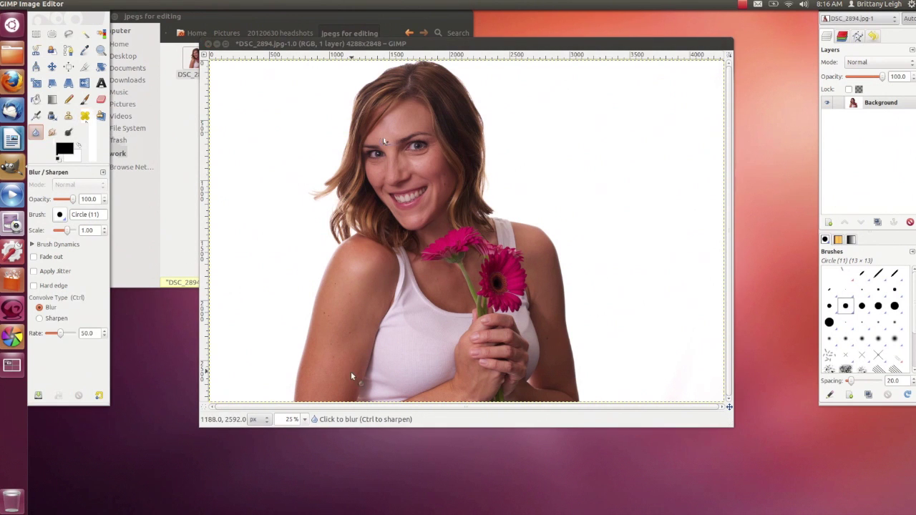
pyautogui.click(68, 134)
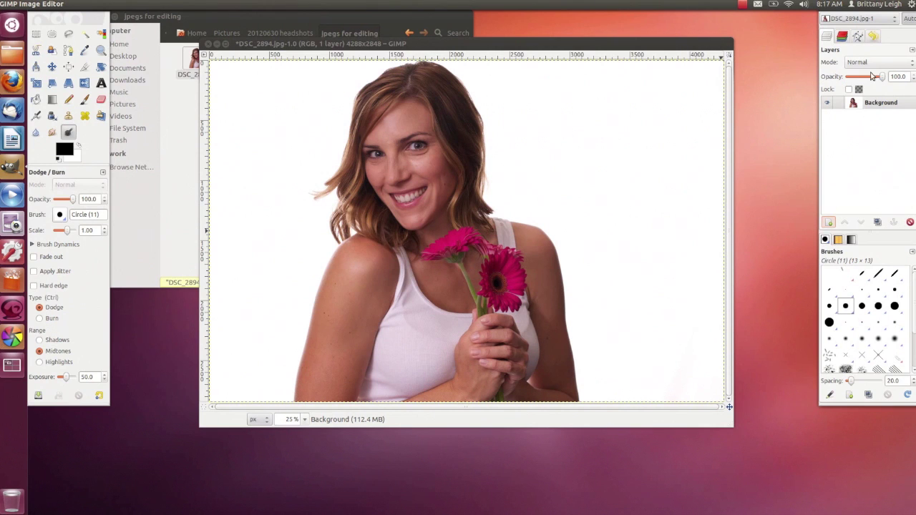
# Choose the Circle Fuzzy (15) brush and display the Undo History list.
pyautogui.click(862, 339)
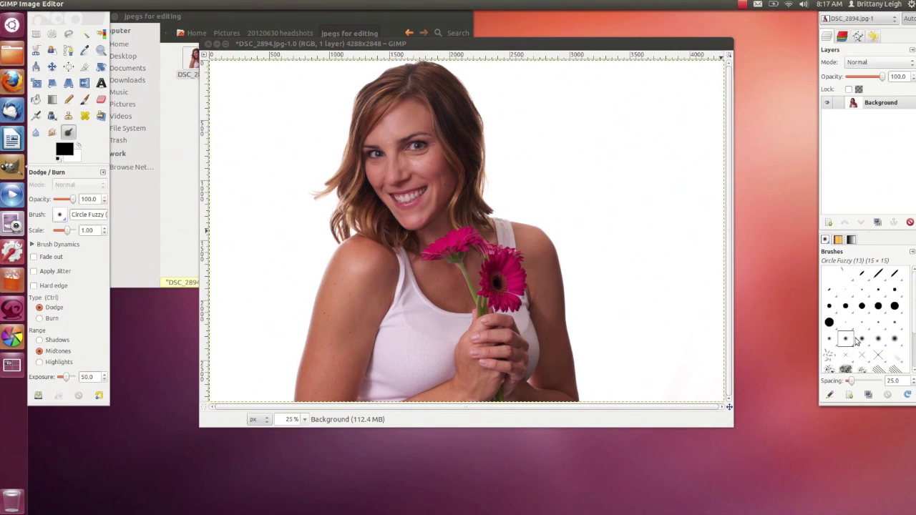
pyautogui.click(844, 40)
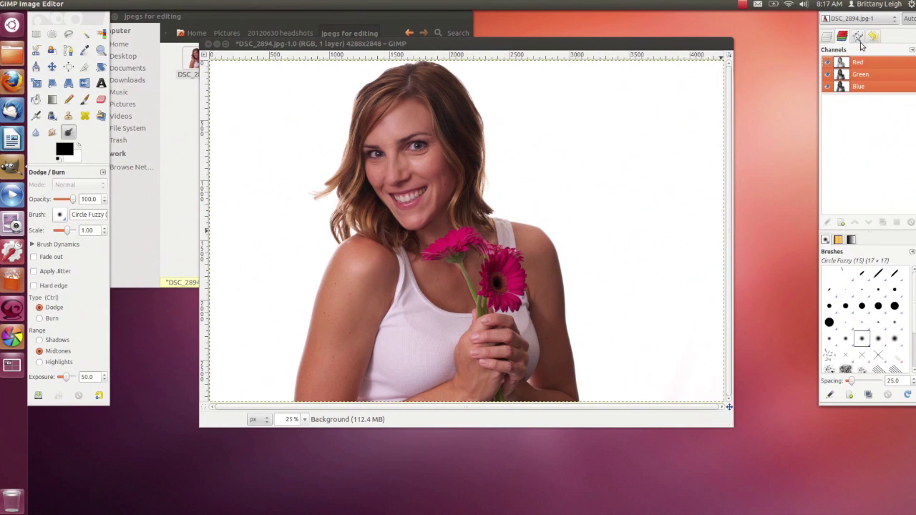
pyautogui.click(858, 37)
pyautogui.click(873, 36)
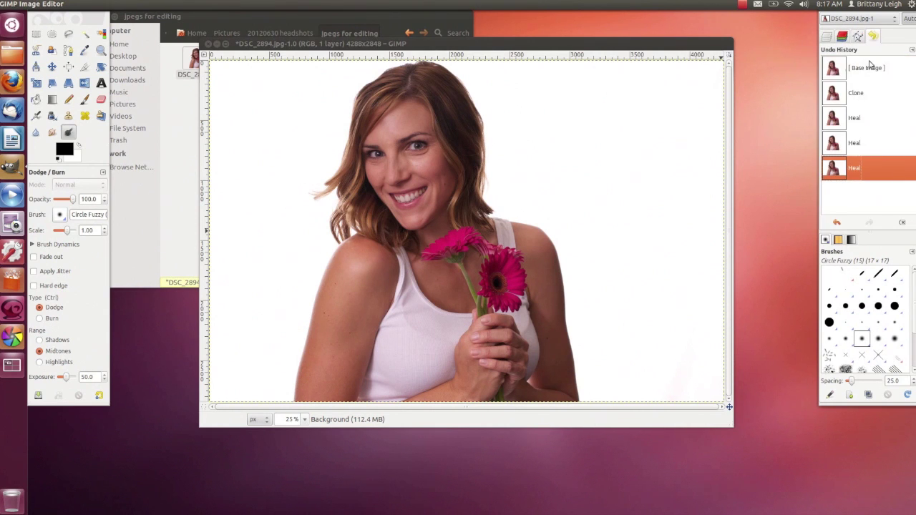
# Undo and then redo the last Heal edit, keeping all edits applied.
pyautogui.click(837, 222)
pyautogui.click(868, 223)
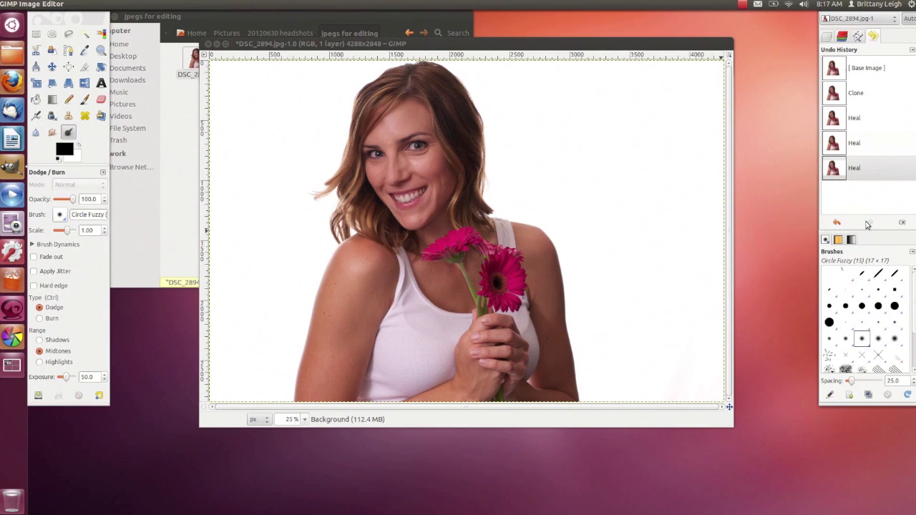
pyautogui.click(269, 44)
pyautogui.click(36, 4)
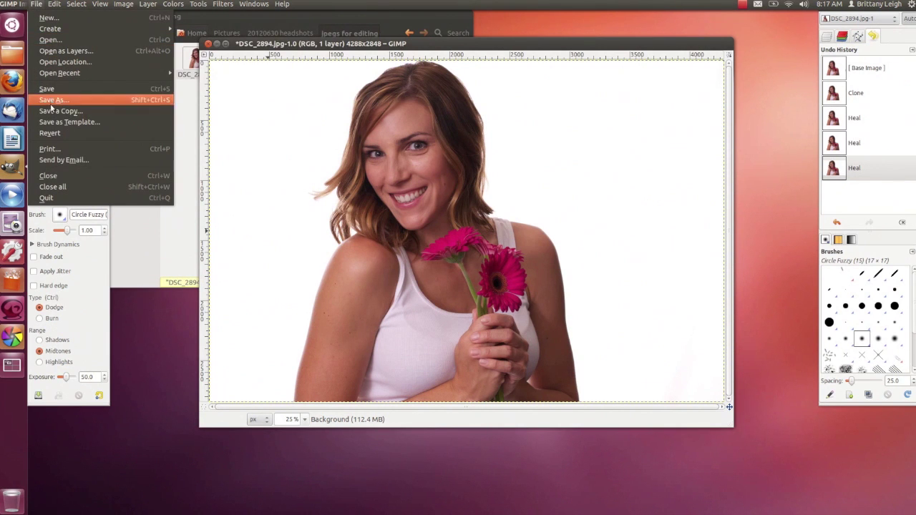
pyautogui.moveTo(58, 6)
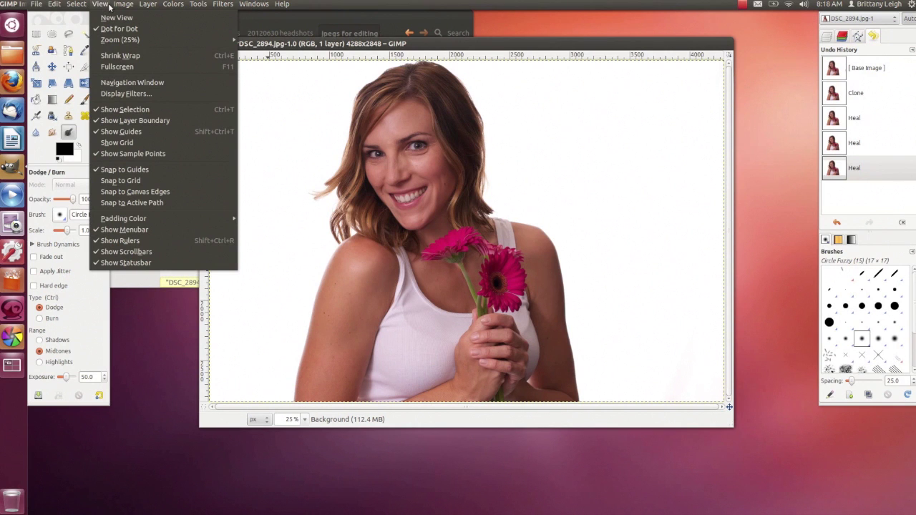
pyautogui.moveTo(128, 7)
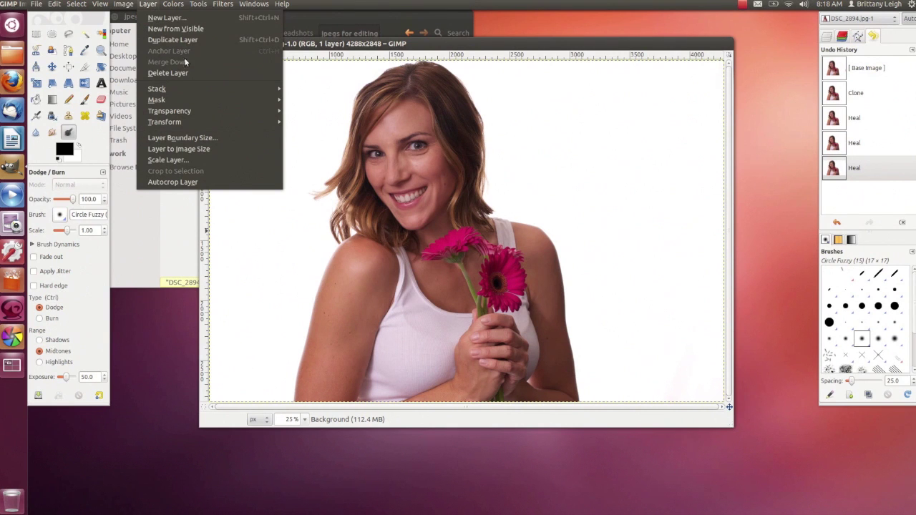
pyautogui.moveTo(190, 102)
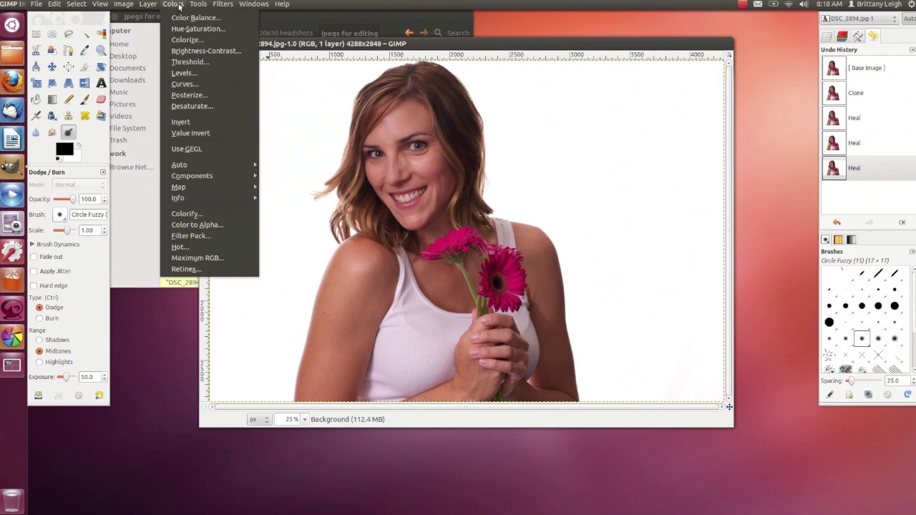
pyautogui.click(194, 17)
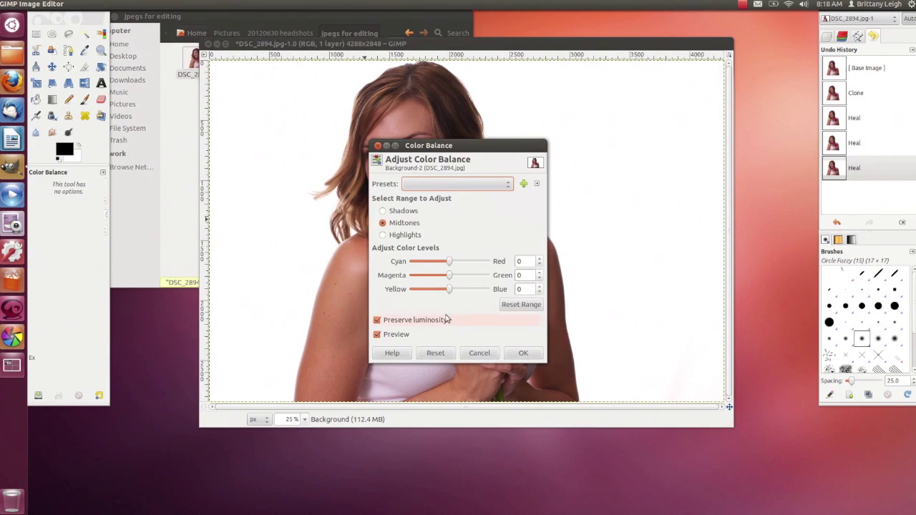
pyautogui.click(465, 355)
pyautogui.click(173, 4)
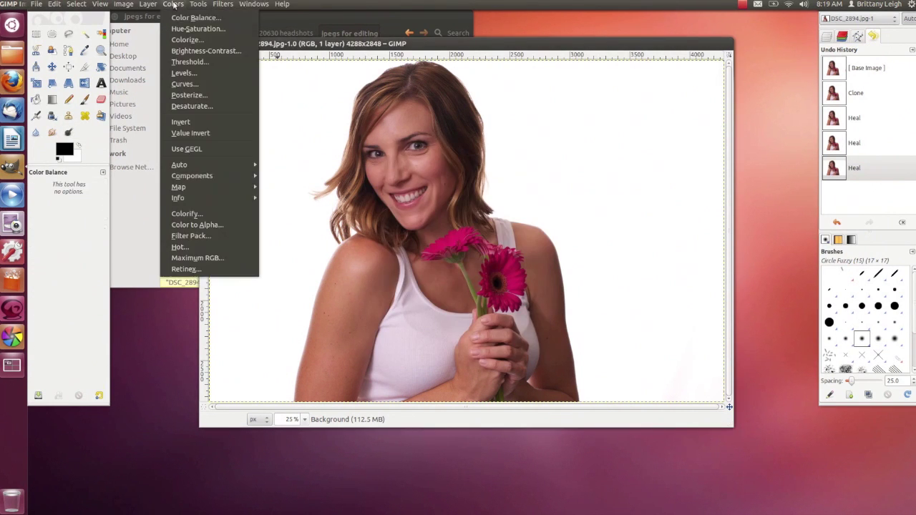
pyautogui.click(184, 83)
pyautogui.moveTo(654, 176); pyautogui.dragTo(651, 172)
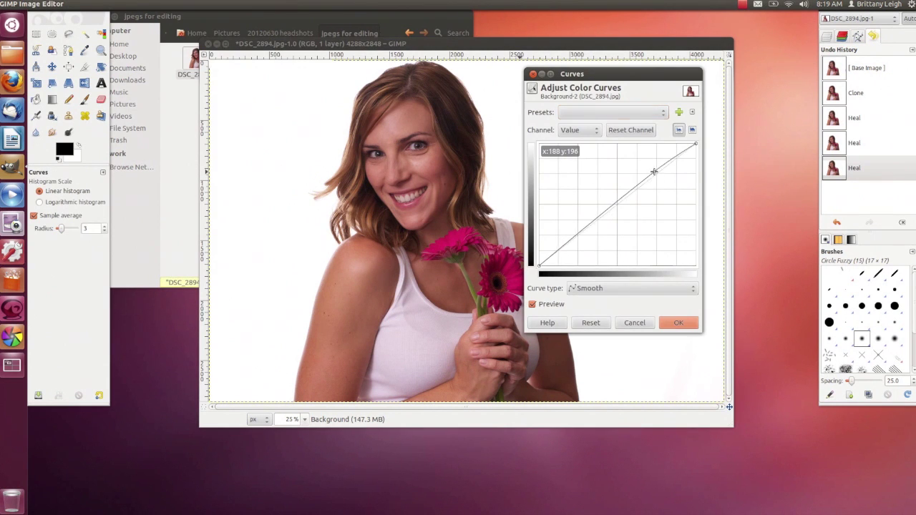
pyautogui.moveTo(585, 230); pyautogui.dragTo(584, 234)
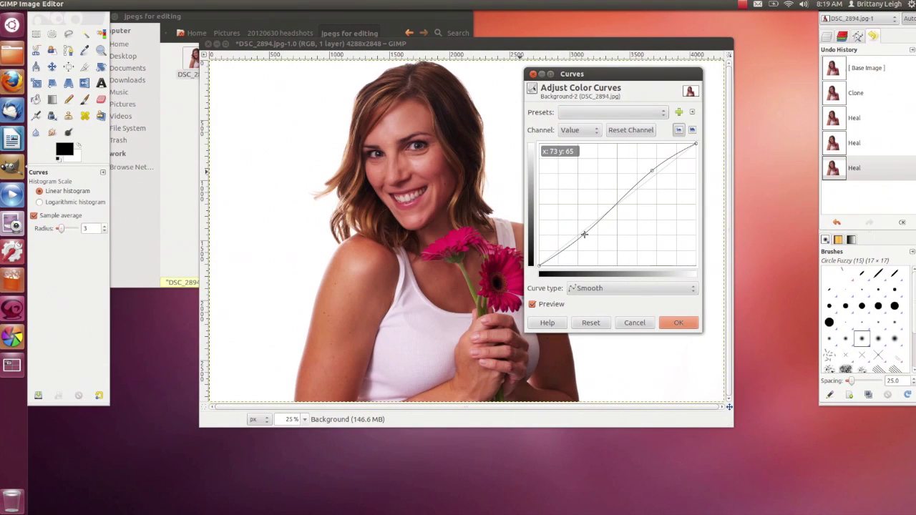
pyautogui.click(634, 323)
pyautogui.click(204, 4)
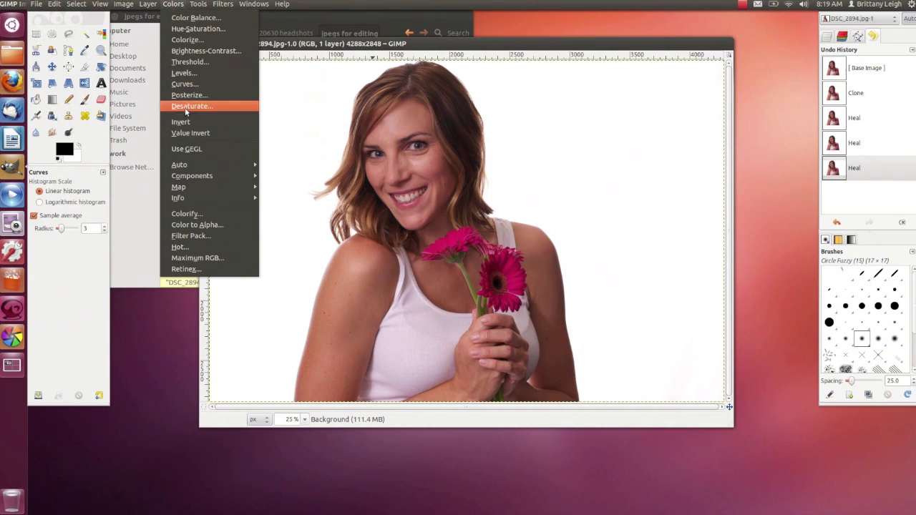
pyautogui.moveTo(198, 4)
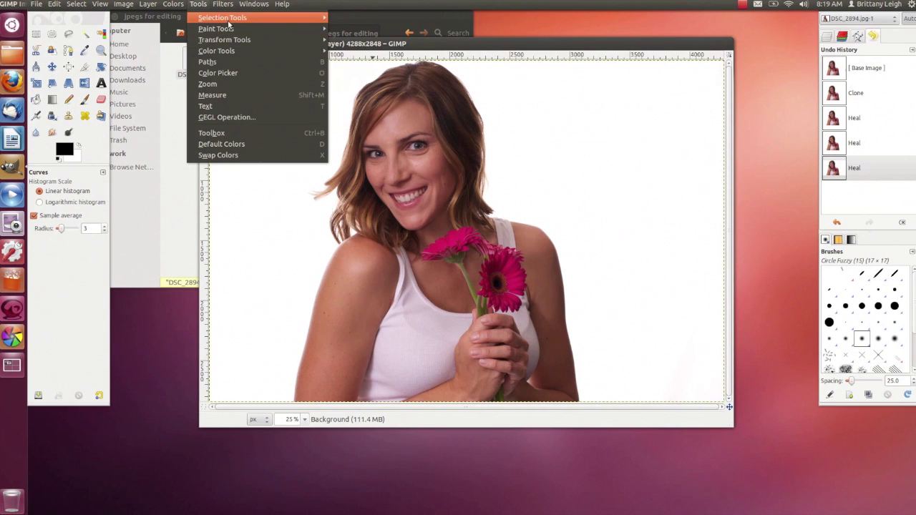
pyautogui.moveTo(229, 5)
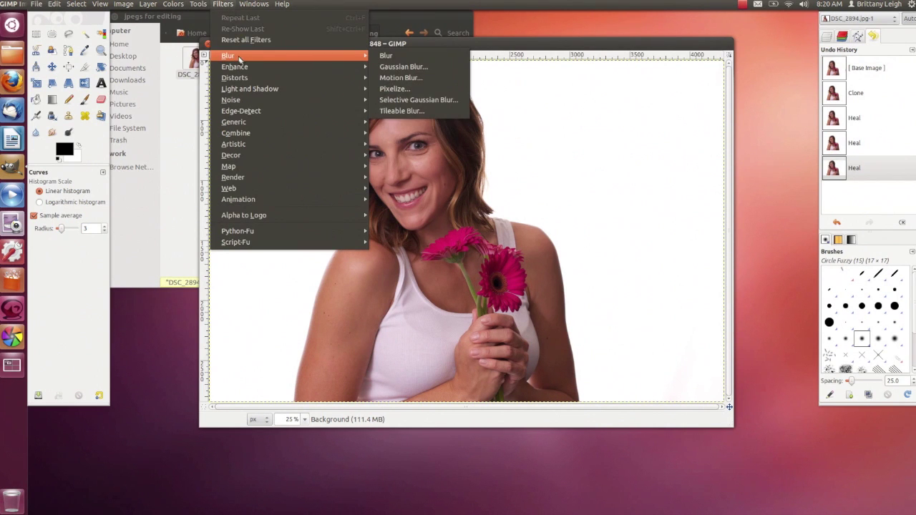
pyautogui.moveTo(248, 68)
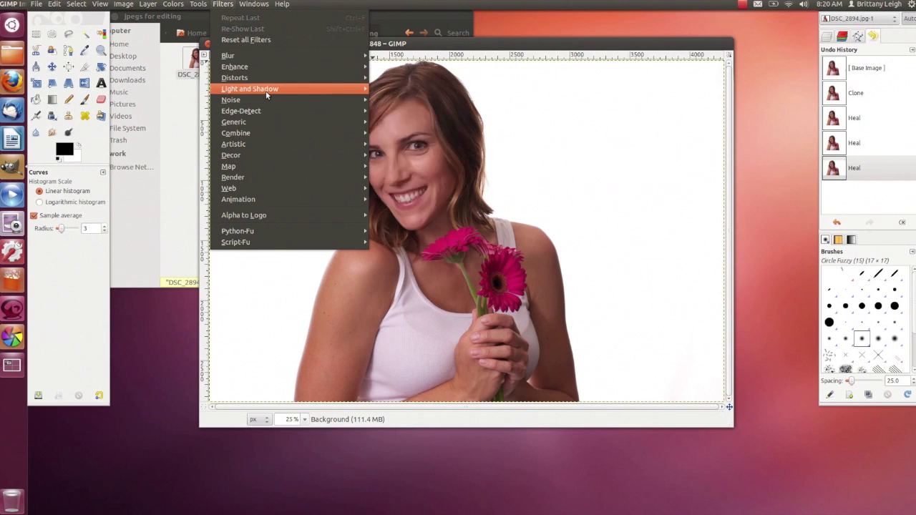
pyautogui.moveTo(273, 124)
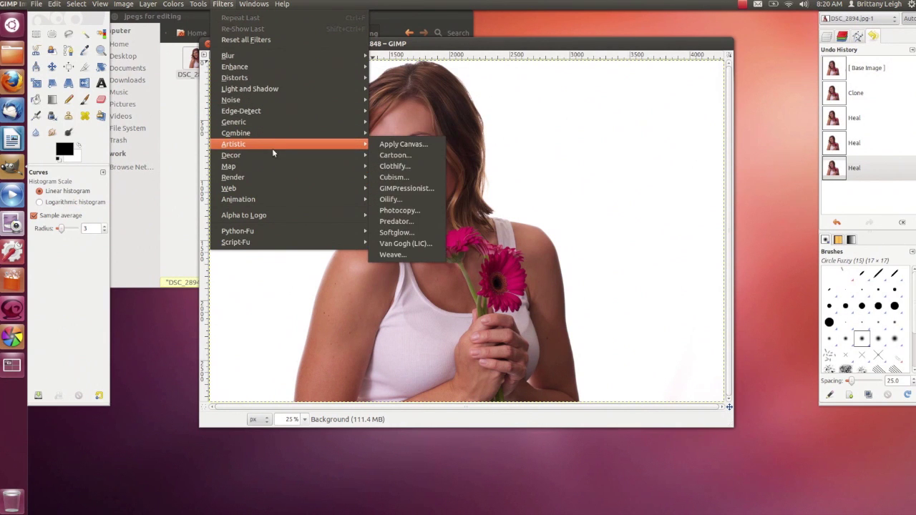
pyautogui.moveTo(271, 178)
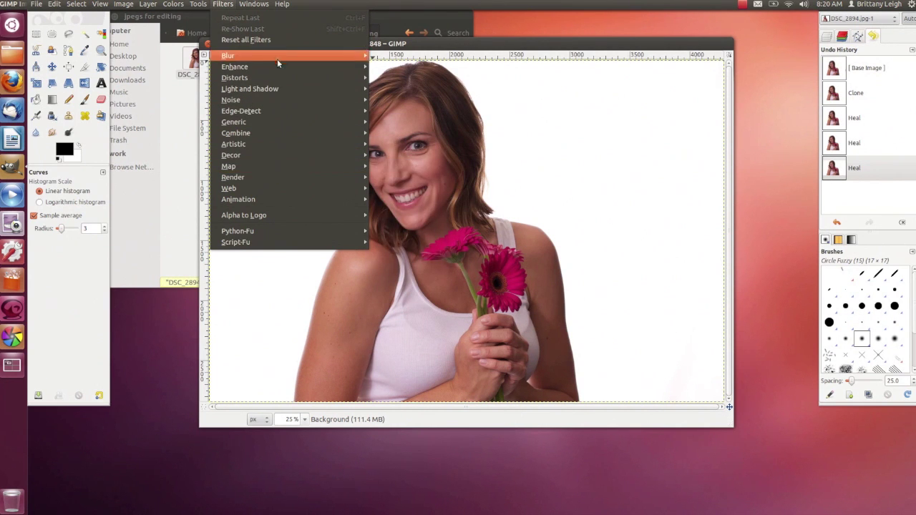
pyautogui.moveTo(263, 5)
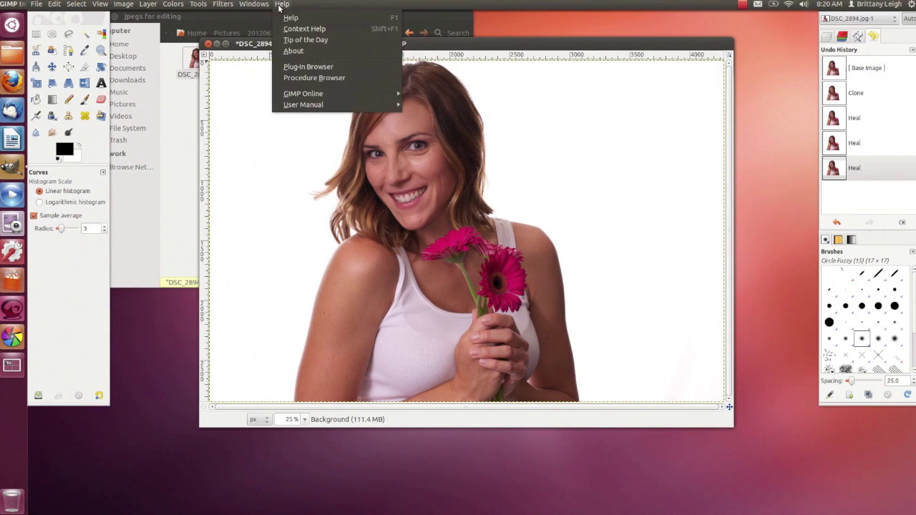
pyautogui.click(281, 5)
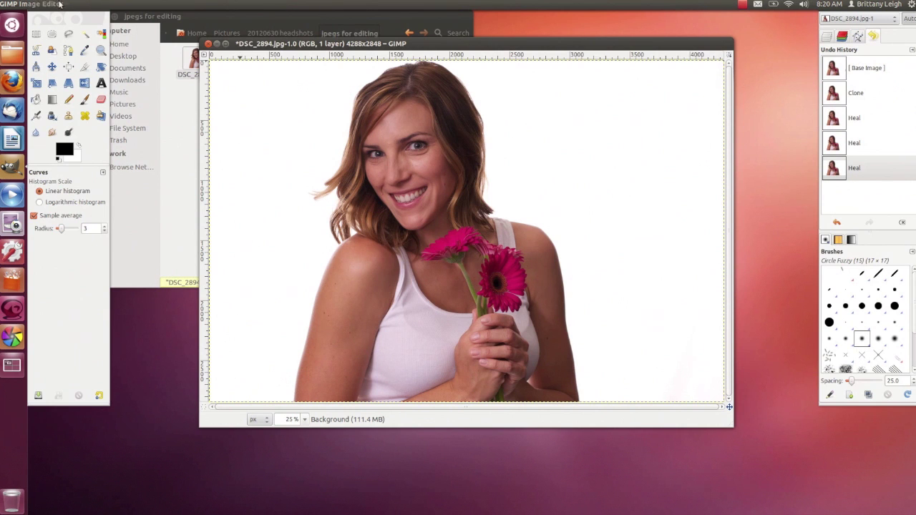
pyautogui.click(35, 4)
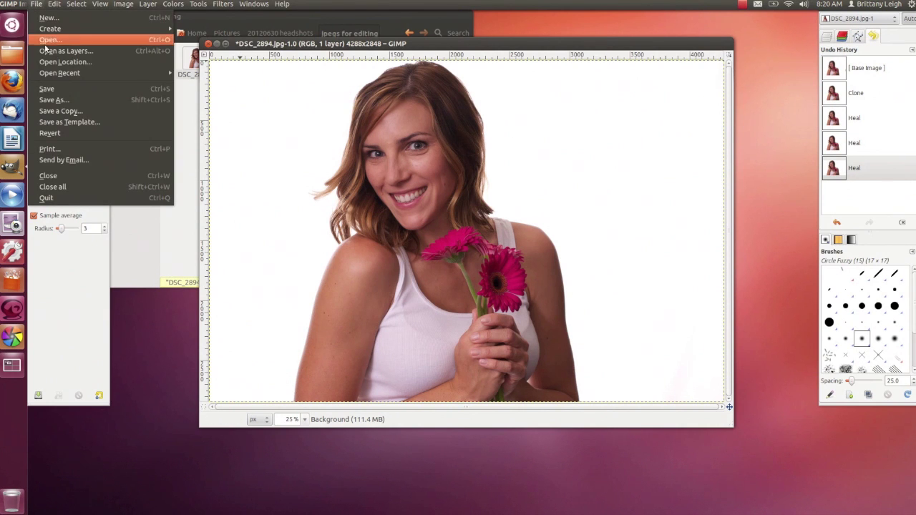
# Save a copy named DSC_2894a.jpg into the jpegs for editing folder.
pyautogui.click(52, 113)
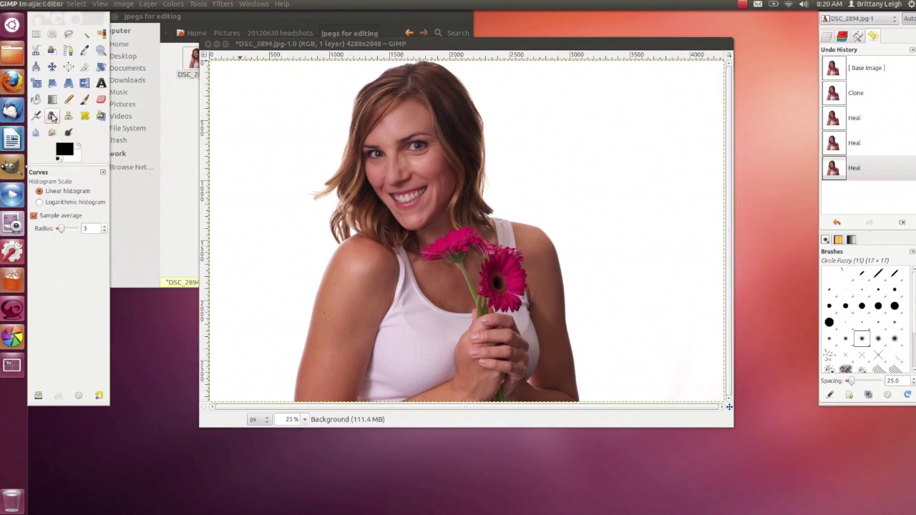
pyautogui.click(222, 117)
pyautogui.write('a')
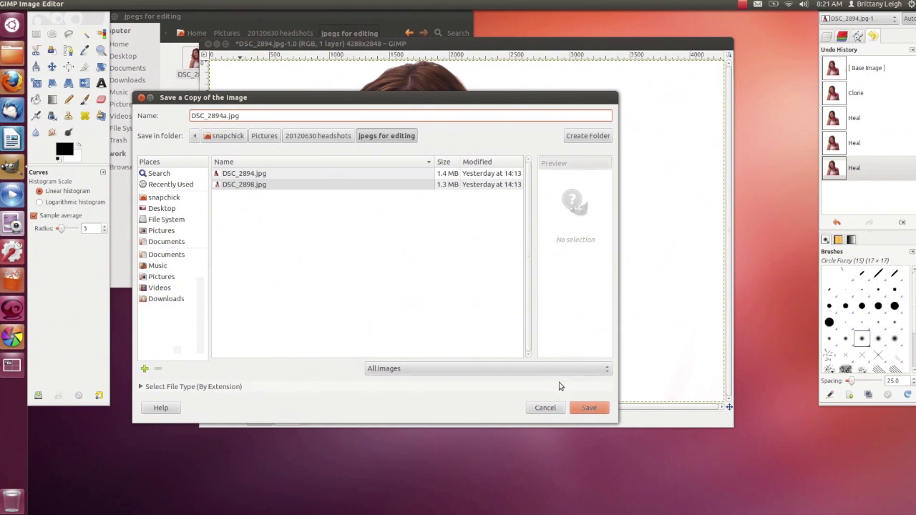
pyautogui.click(589, 408)
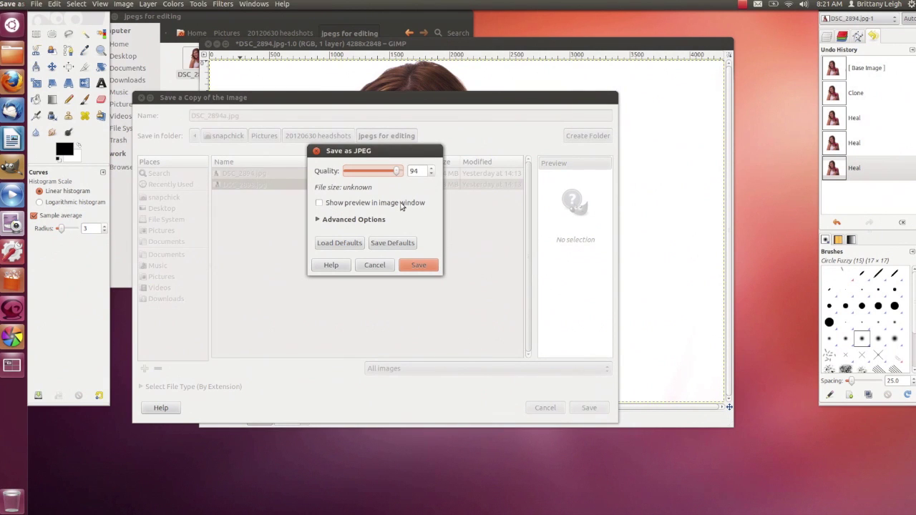